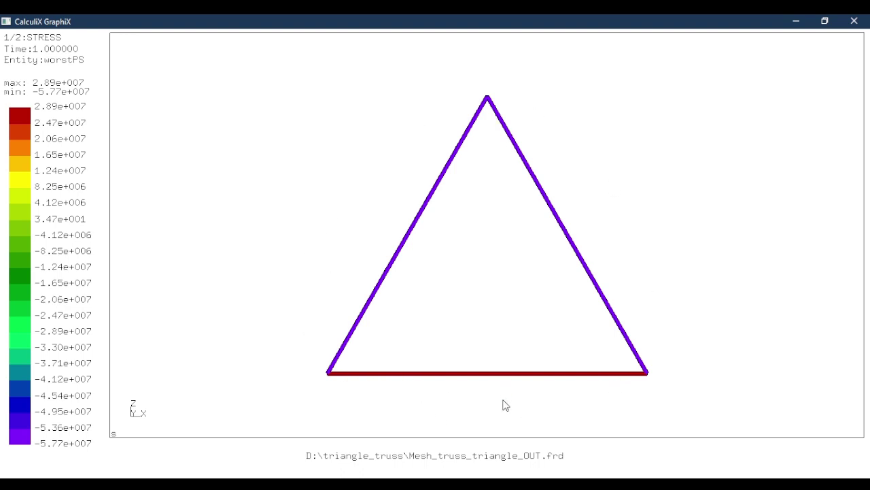
Compare the truss's worstPS stress plot in CalculiX GraphiX with the principal stress equations on the Mechanics eBook page in the browser
key(alt+Tab)
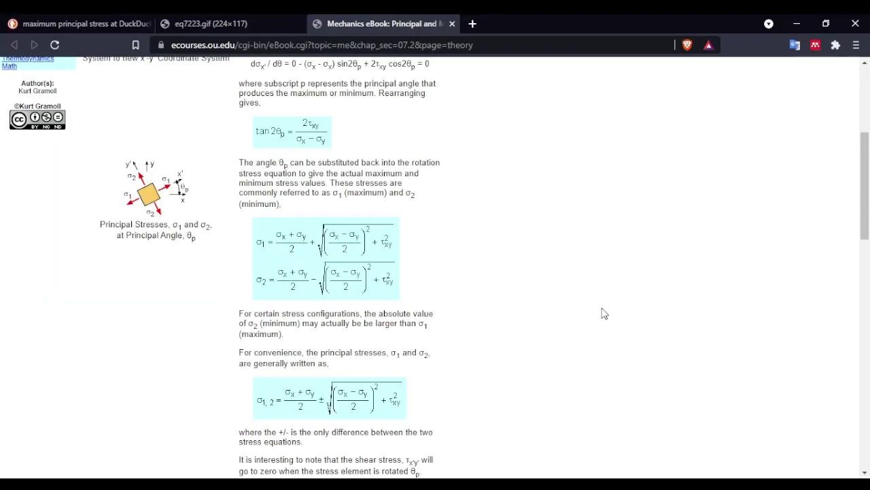
mouse_move(447, 484)
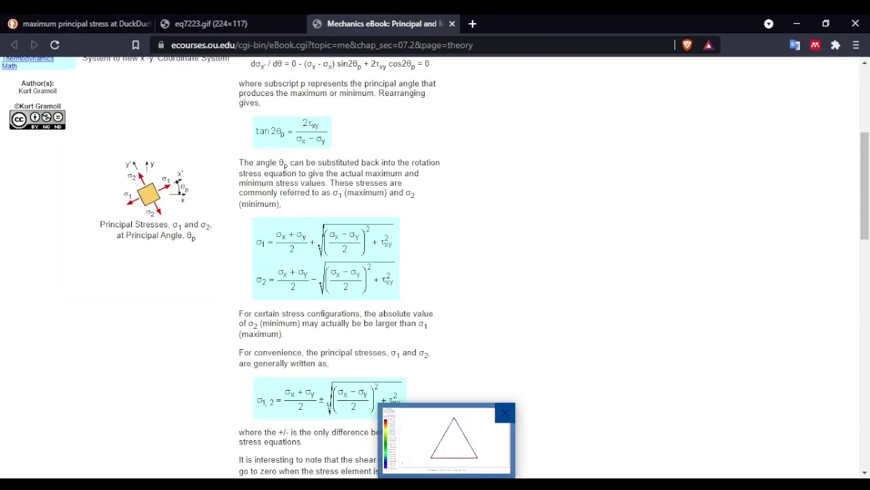
click(425, 452)
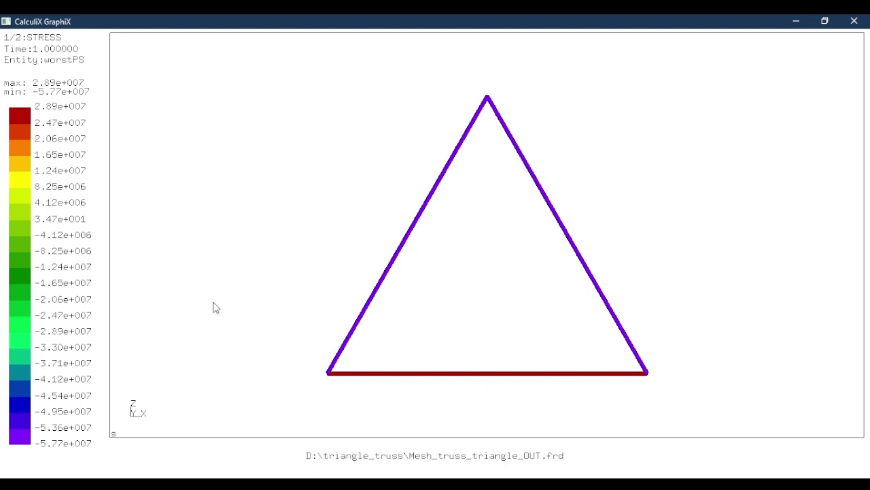
click(198, 483)
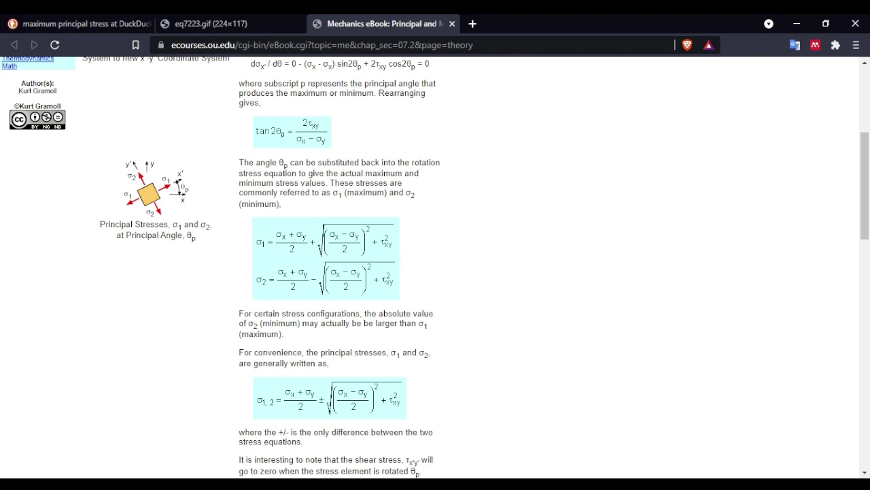
Switch to Notepad++ and review the element stresses and displacements in Mesh_truss_triangle_OUT.dat
key(alt+Tab)
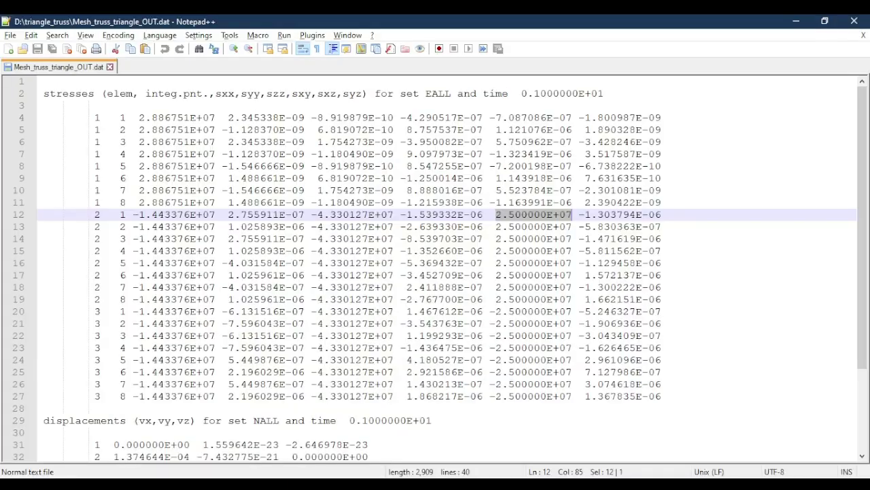
click(138, 213)
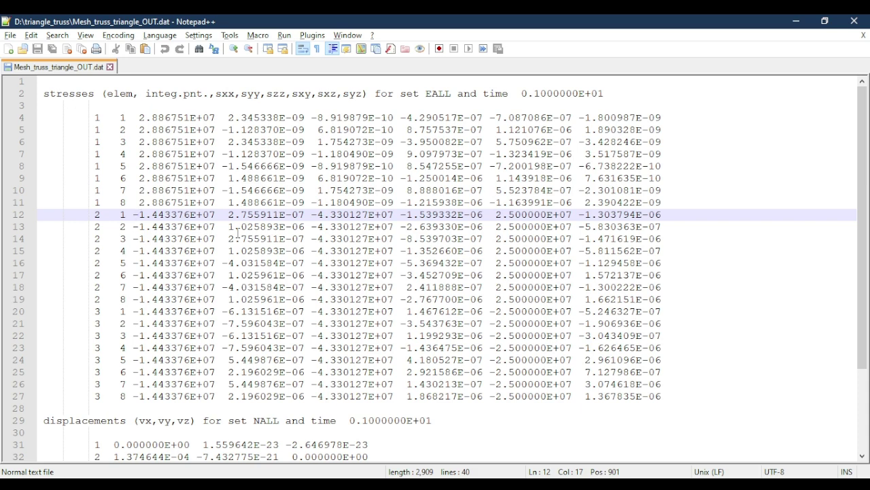
scroll(237, 232, down, 2)
scroll(237, 233, up, 2)
Switch to the Excel workbook and examine the S_xx, S_zz and S_xz values listed for each truss element
key(alt+Tab)
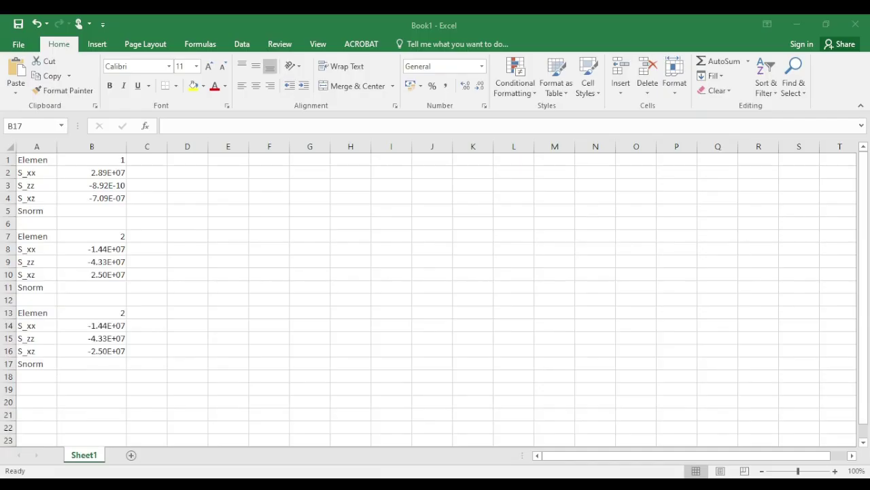
click(109, 173)
click(112, 184)
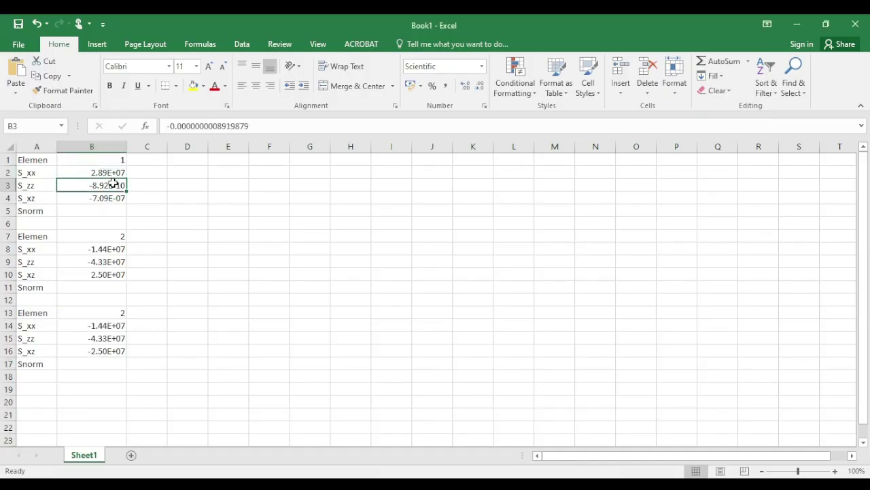
click(113, 196)
click(121, 260)
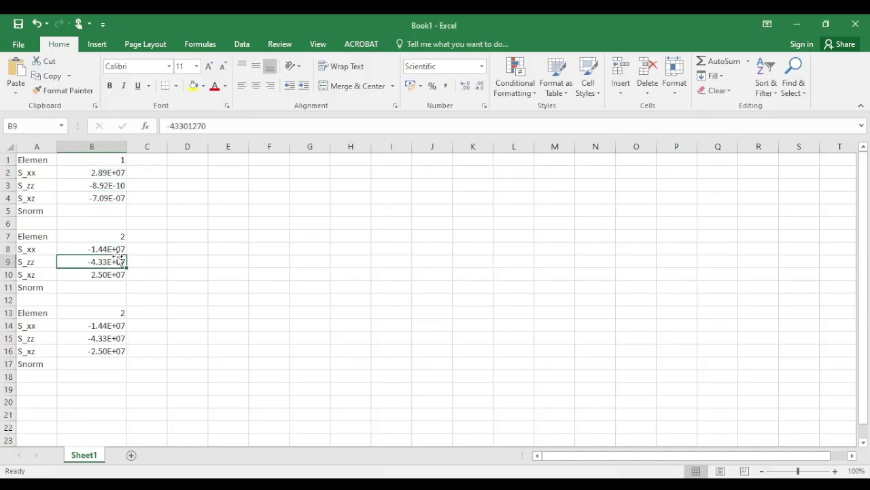
click(115, 329)
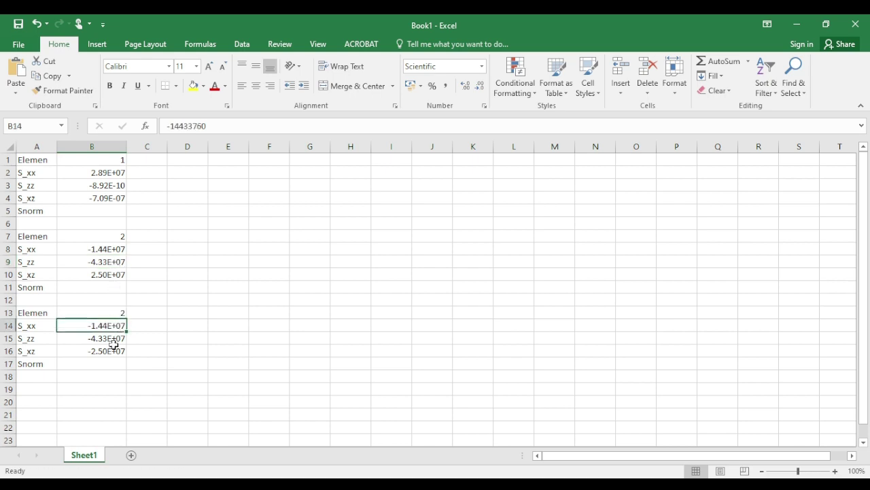
key(Down)
key(Down)
Begin the Snorm formula for element 1 in cell B5 with the average stress term =(B2+B3)/2
click(90, 212)
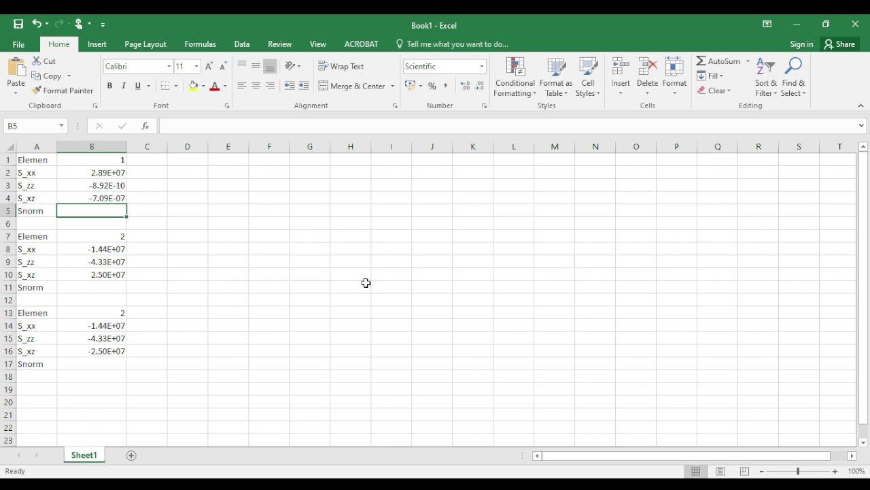
text(=()
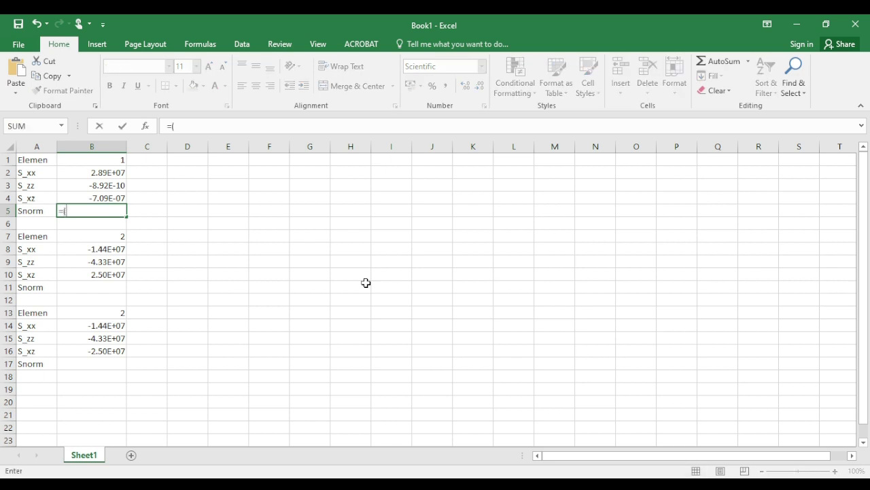
key(Up)
key(Up)
key(Up)
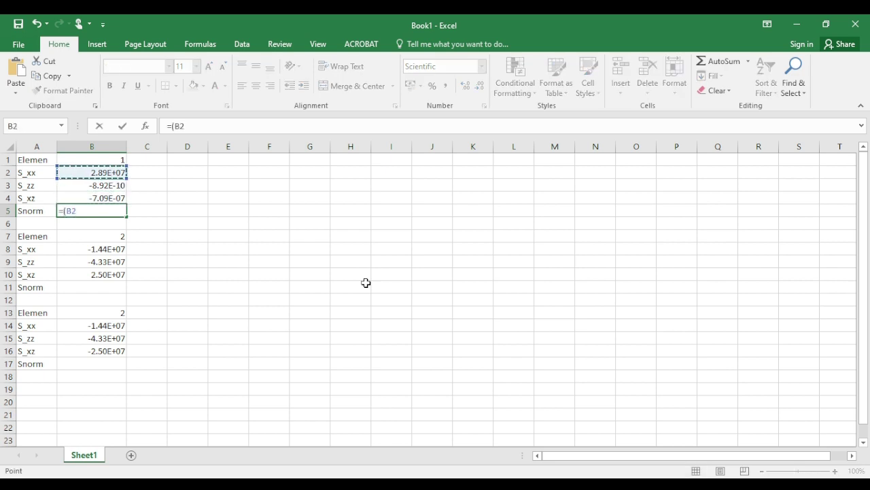
text(+)
key(Up)
key(Up)
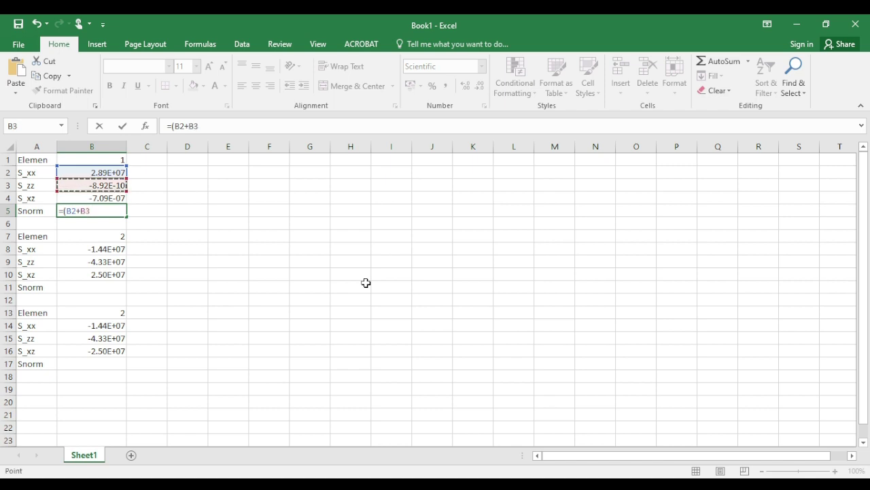
text()/2)
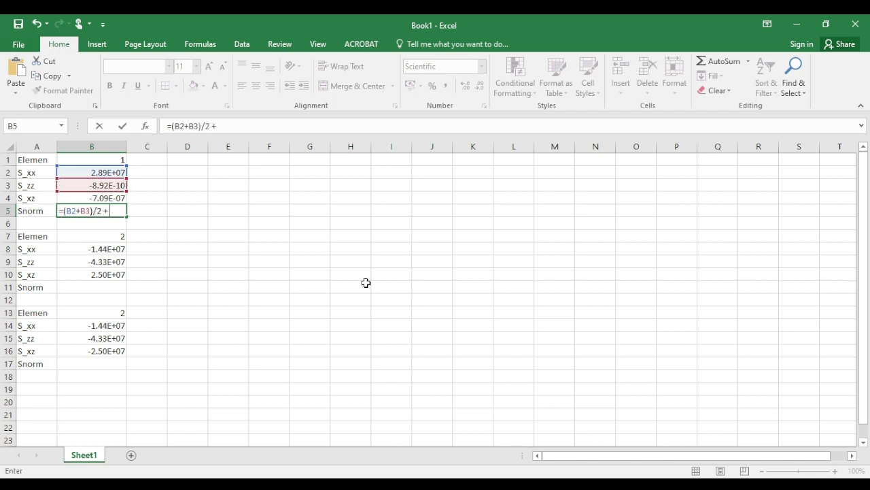
Extend the B5 formula with + sqrt((B2-B3)/2 +, leaving the square root open for the shear term
text( + sqrt)
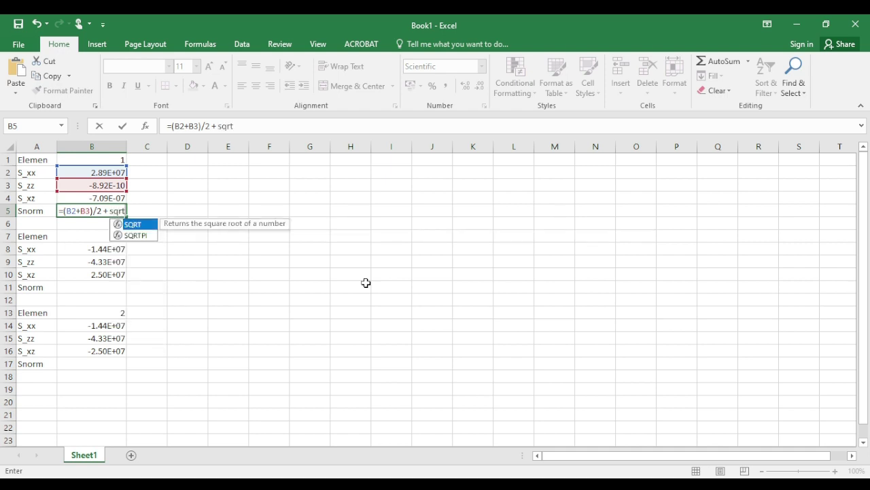
text(()
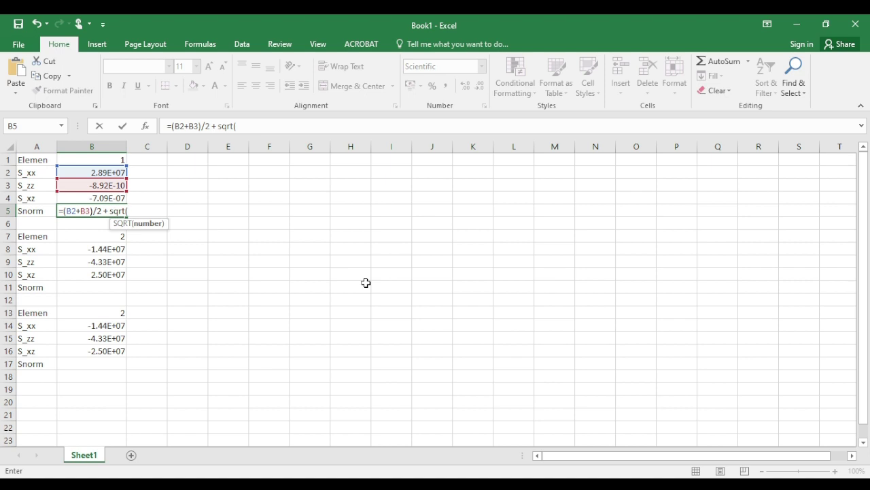
text(()
key(Up)
key(Up)
key(Up)
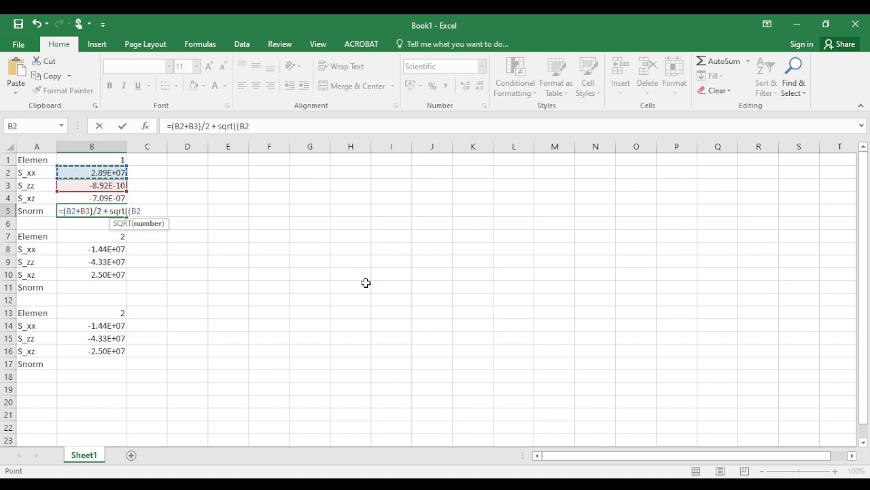
text(-)
key(Up)
key(Up)
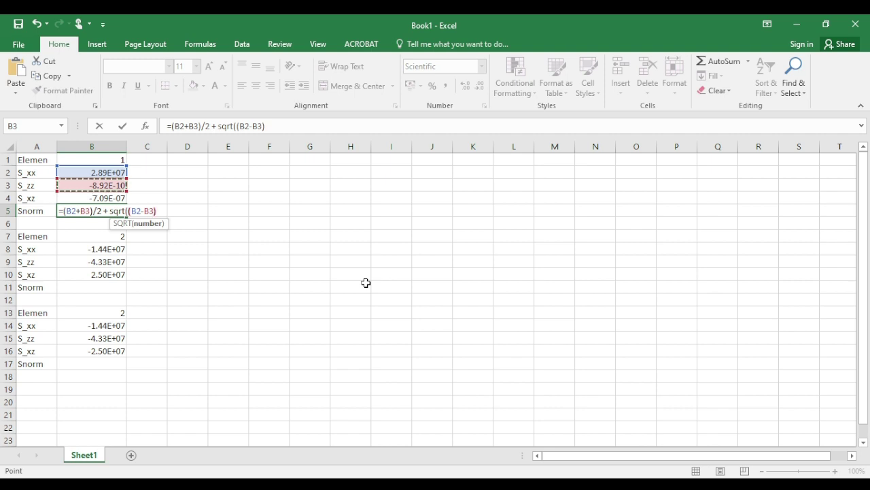
text()/2 +)
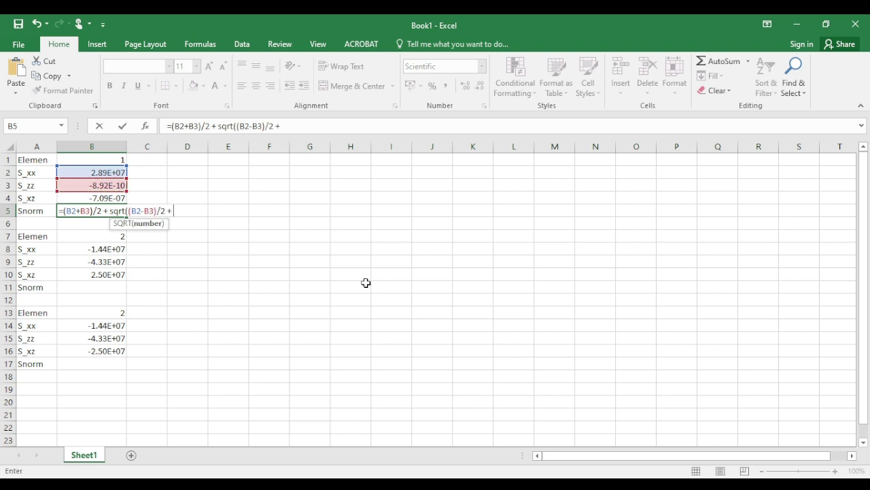
key(Up)
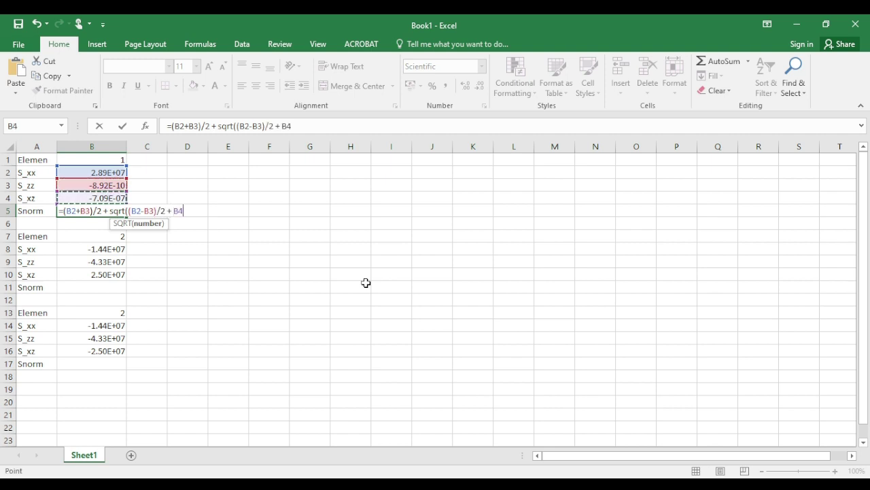
key(Left)
key(BackSpace)
key(BackSpace)
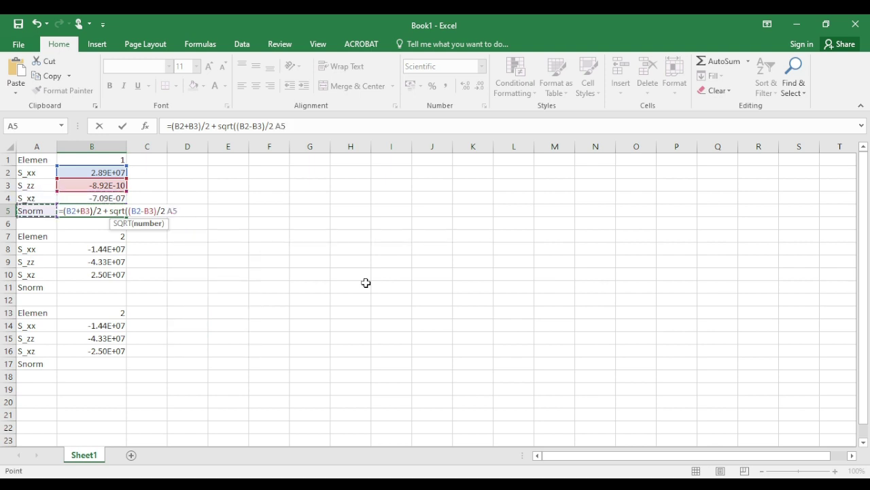
text(A)
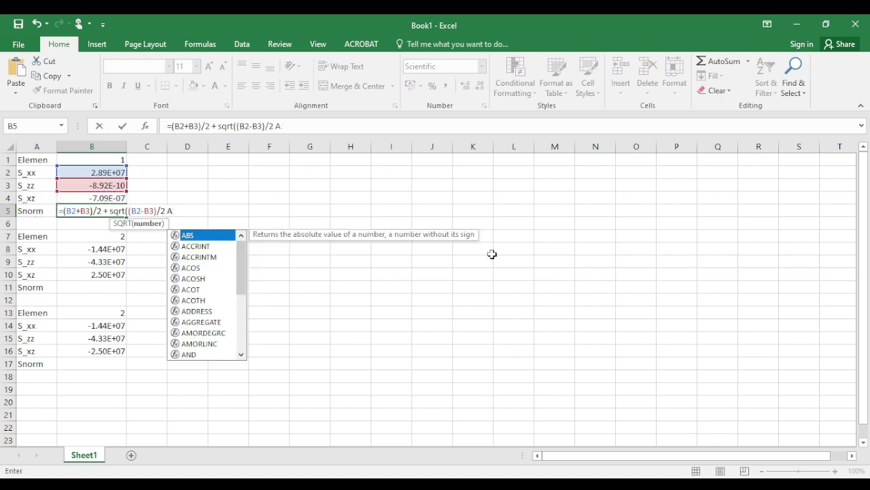
Enclose (B2-B3)/2 in parentheses, square it inside the square root in B5, and remove the stray trailing characters
click(237, 126)
text(()
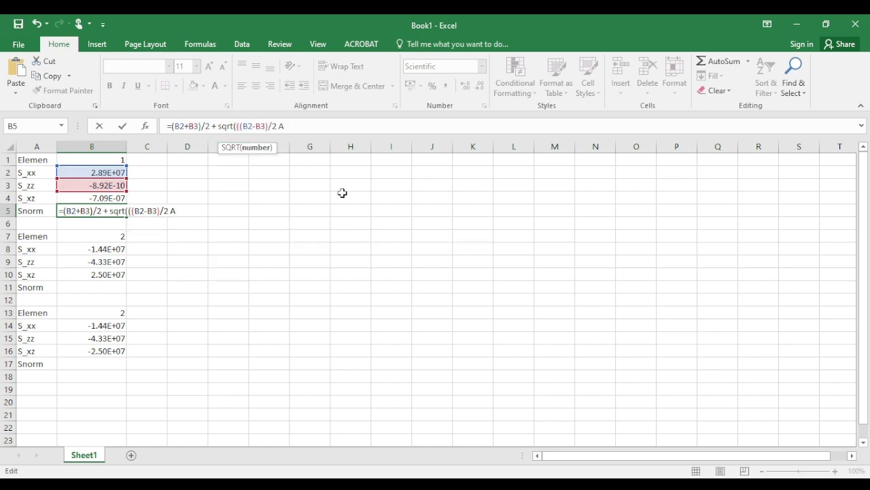
click(273, 126)
text()^2)
key(BackSpace)
key(BackSpace)
Check the shear term in the eBook's maximum principal stress equation and complete the B5 formula with B4^2 inside the square root
key(alt+Tab)
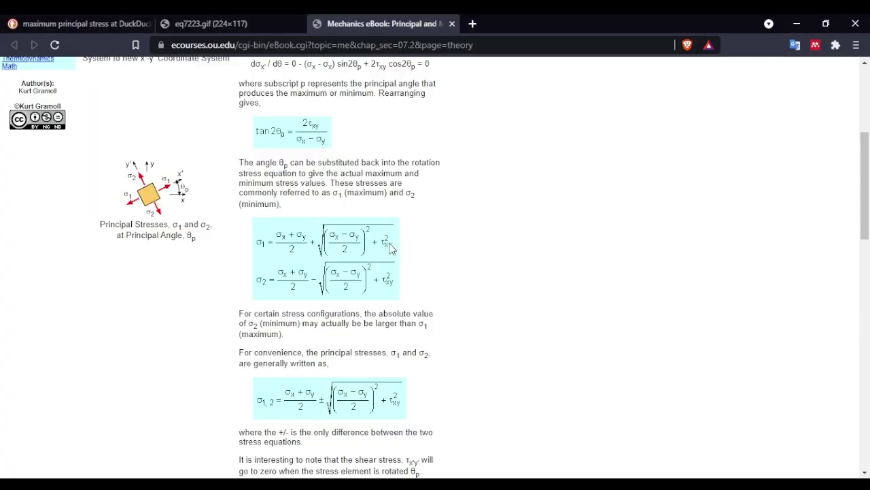
key(alt+Tab)
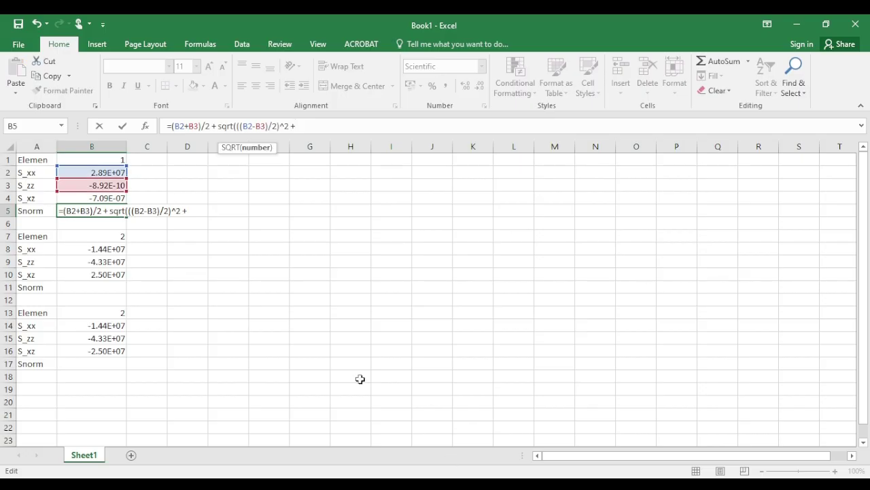
click(108, 197)
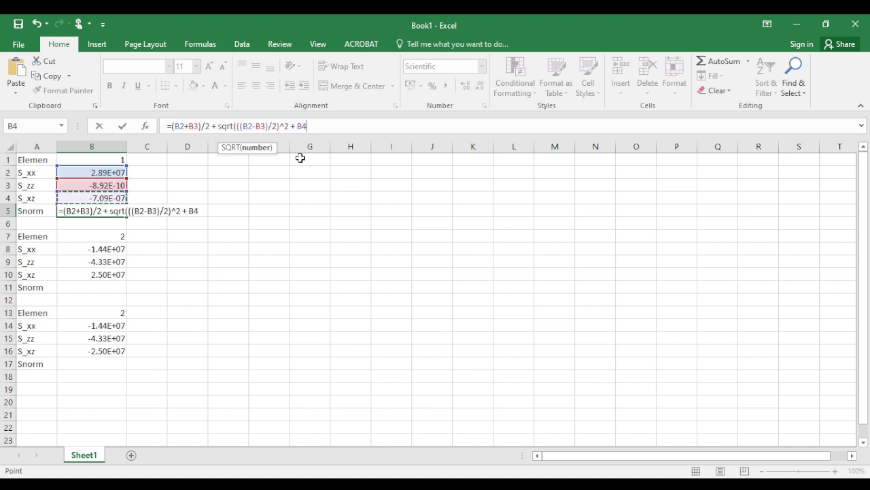
text(^2)
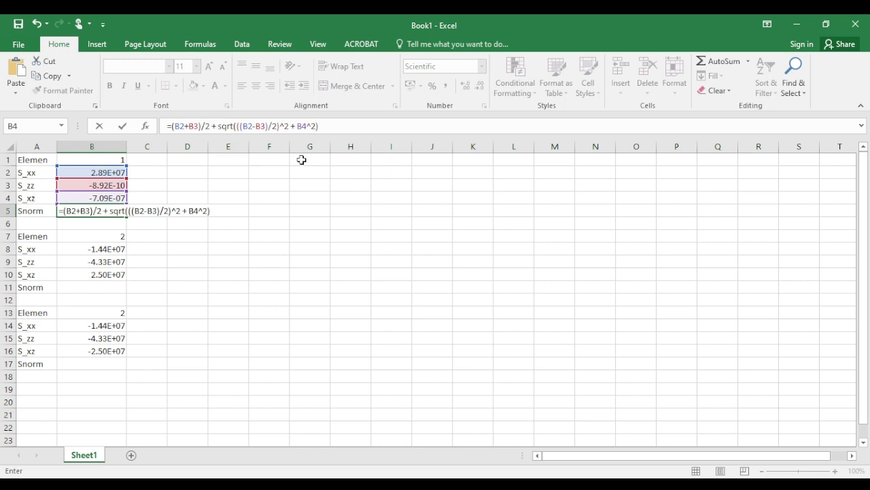
key(Return)
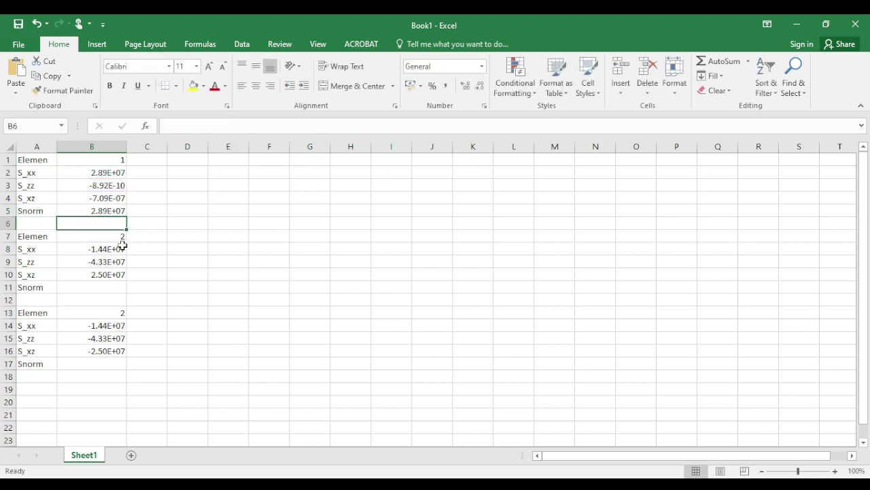
Copy the Snorm formula from B5 to cell B11 for element 2
click(111, 210)
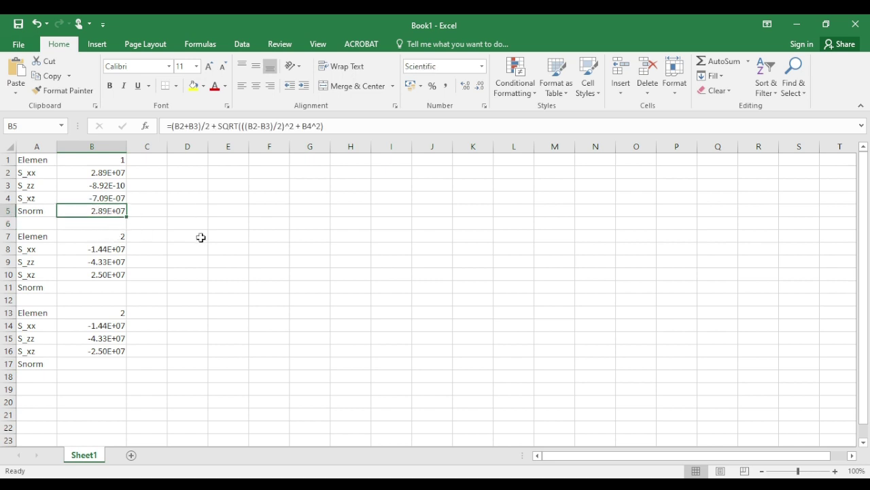
key(ctrl+c)
click(106, 282)
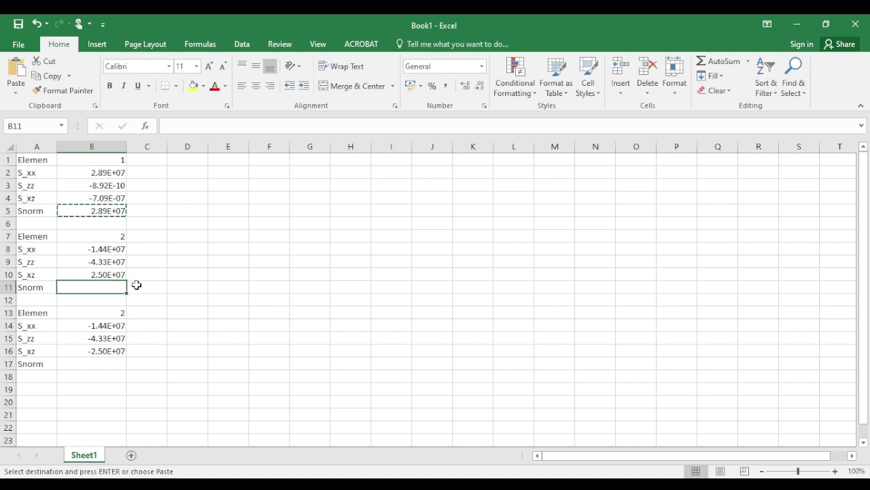
key(ctrl+v)
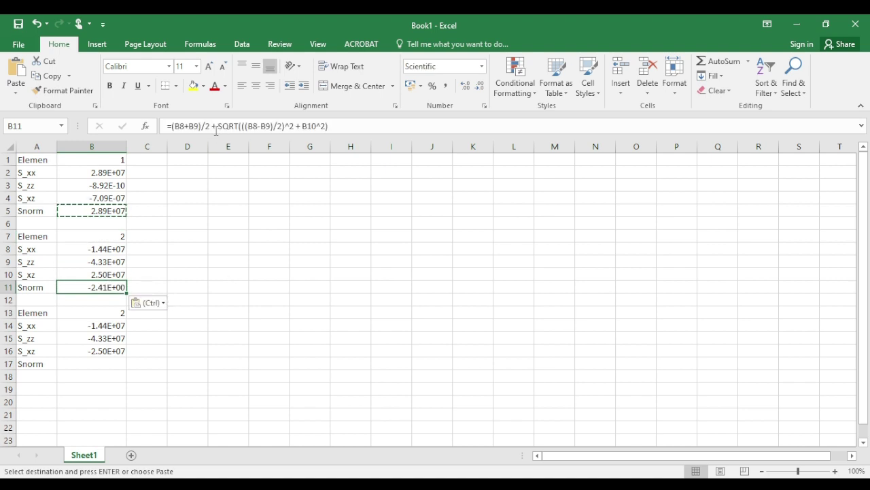
Change the plus before SQRT to a minus in the B11 formula to calculate element 2's minimum principal stress
key(F2)
key(BackSpace)
text(-)
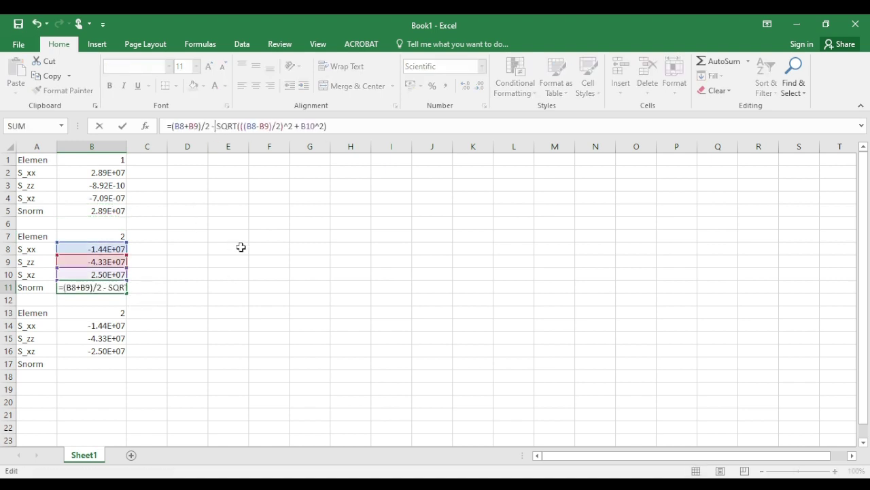
key(Return)
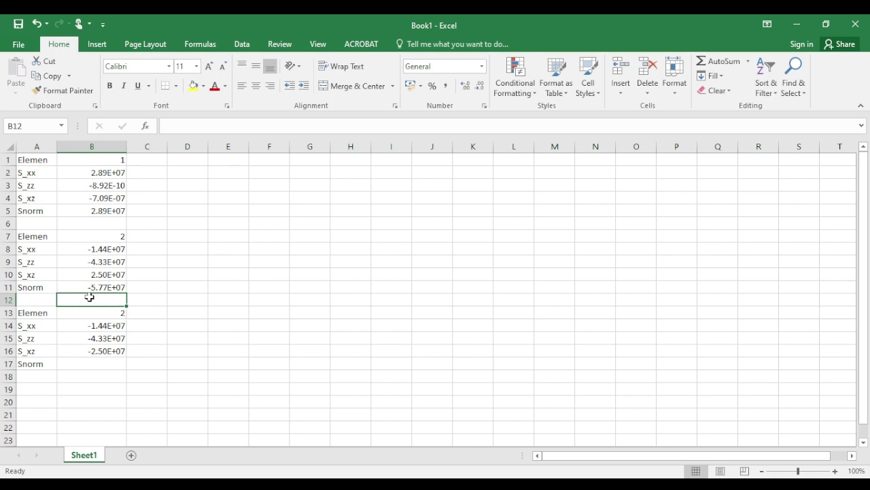
click(111, 287)
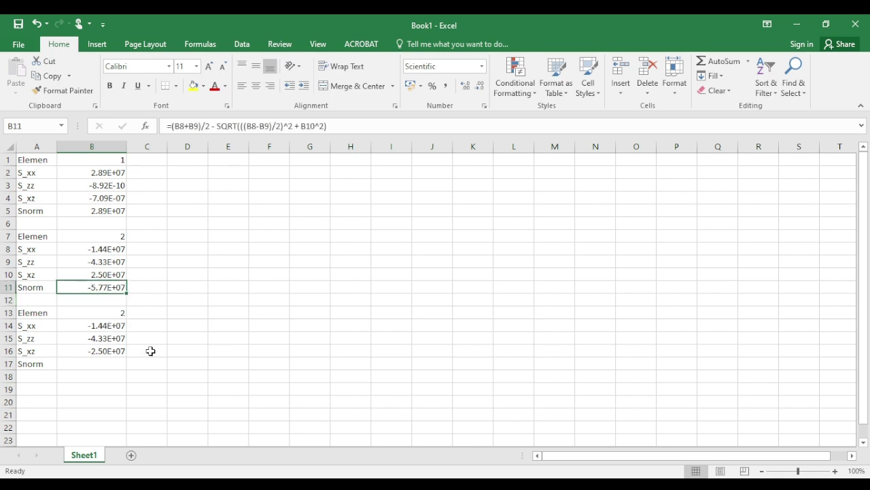
Copy the minimum principal stress formula from B11 to the last Snorm cell, B17
key(ctrl+c)
click(110, 361)
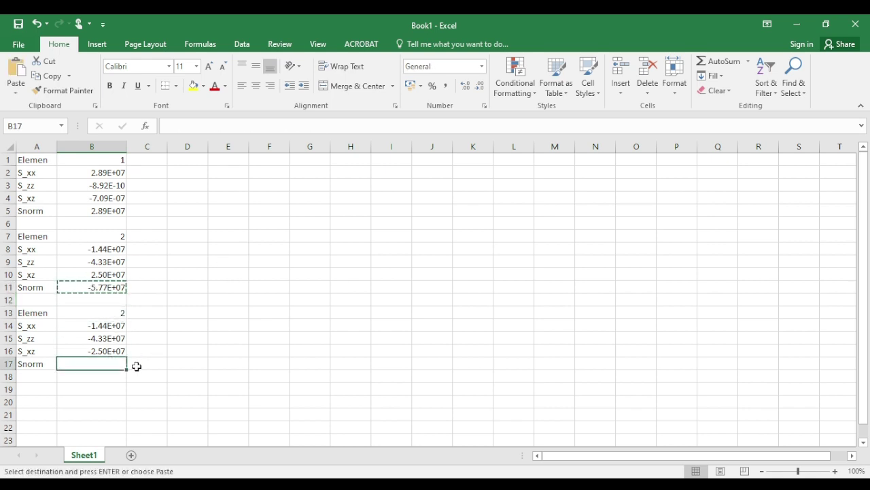
key(ctrl+v)
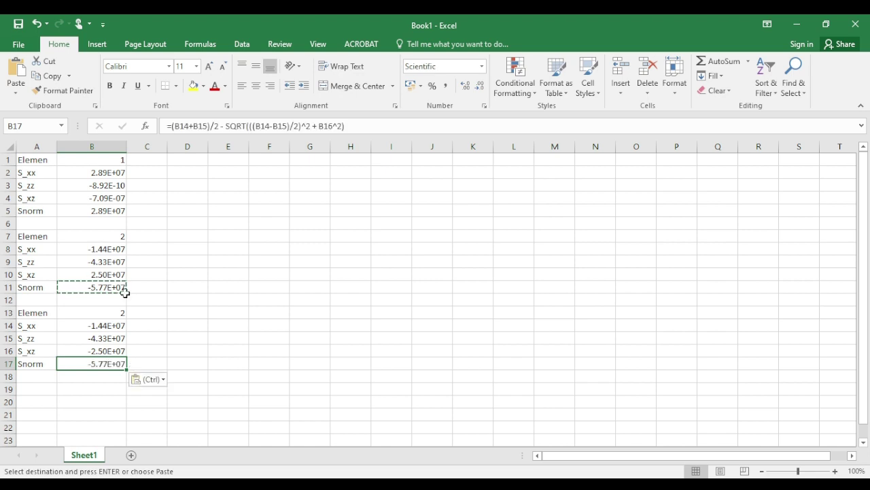
key(Escape)
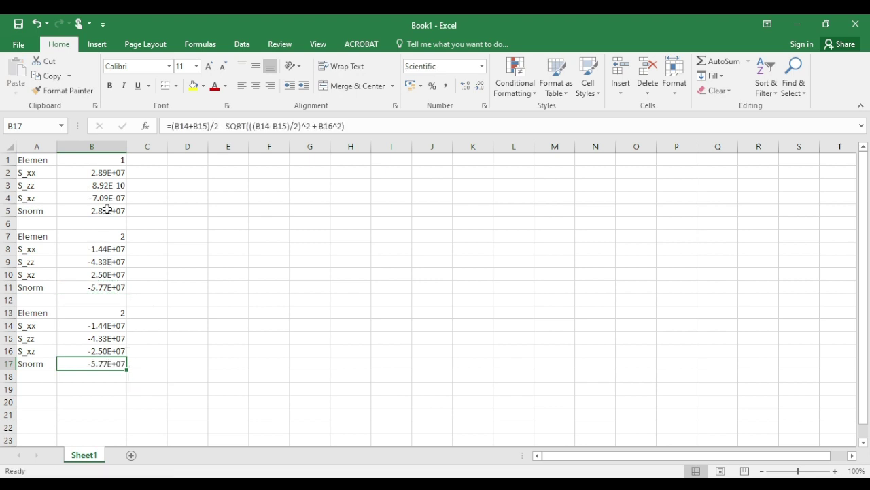
Format all of column B as Number with 3 decimal places
click(98, 149)
right_click(98, 150)
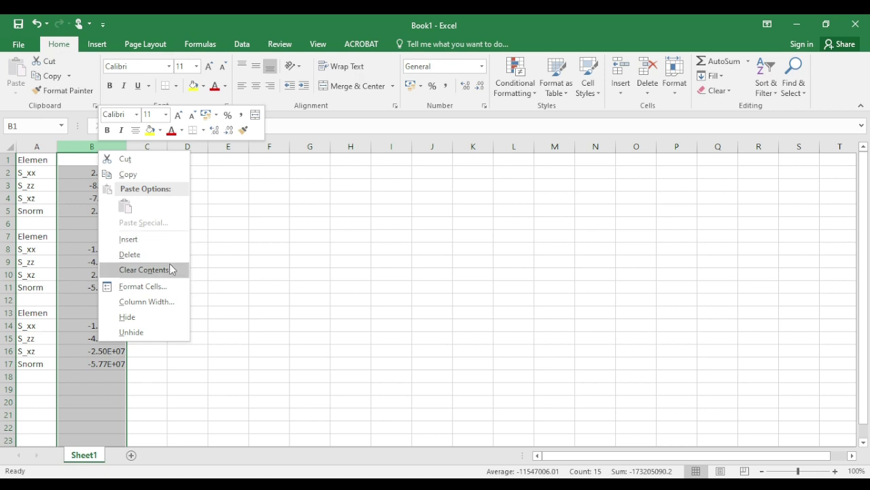
click(154, 288)
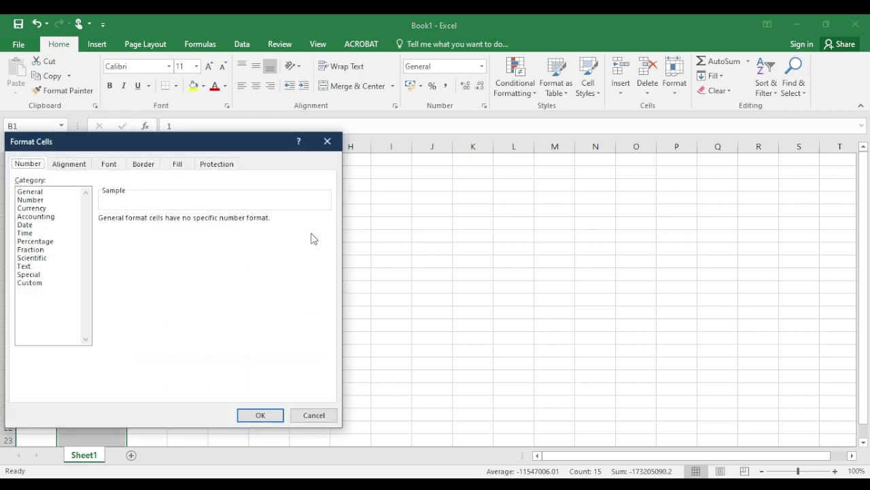
click(34, 201)
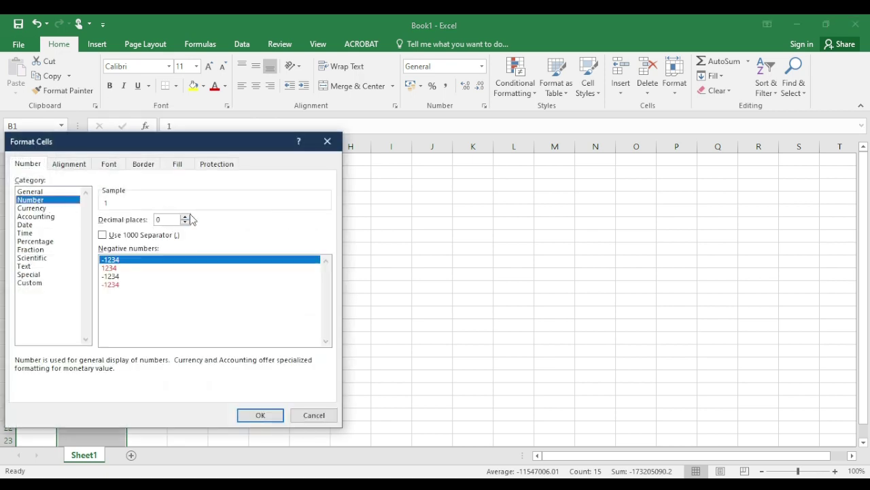
click(185, 217)
click(185, 216)
click(185, 216)
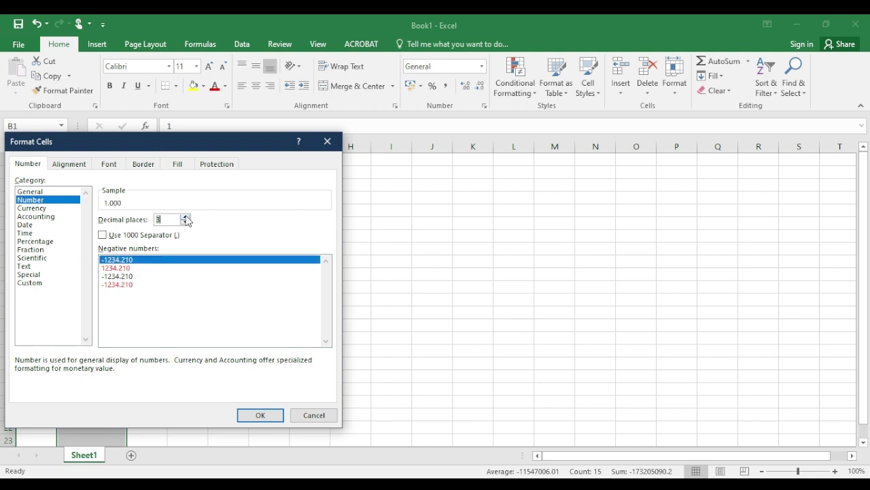
click(262, 415)
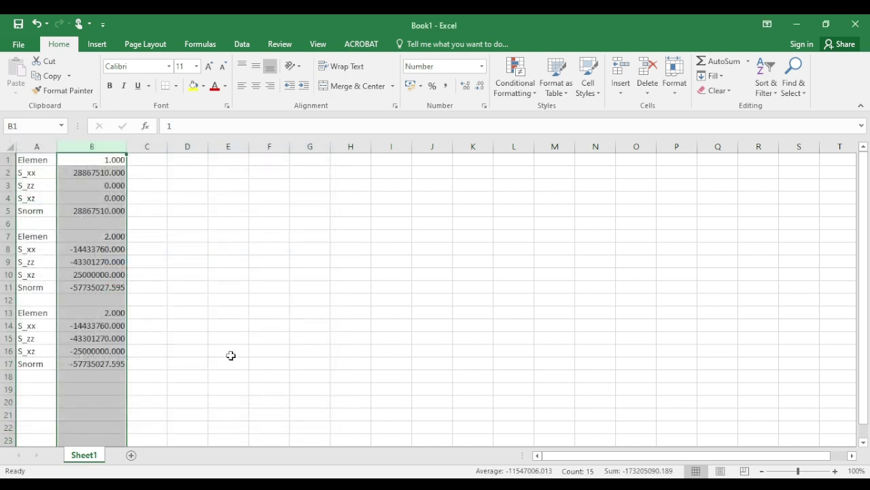
click(231, 355)
Check the Snorm formula in B17 and switch to Mesh_truss_triangle_OUT.dat in Notepad++ to view the displacements and forces for set NALL
click(106, 366)
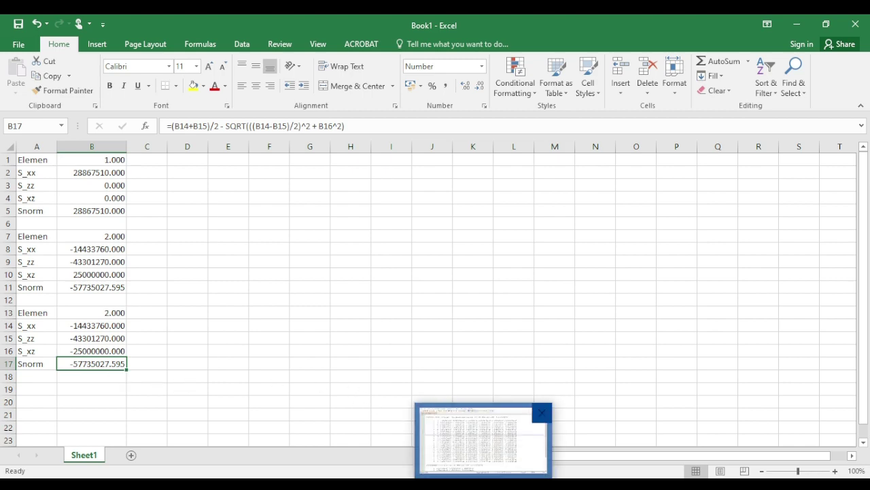
click(482, 414)
scroll(82, 322, down, 3)
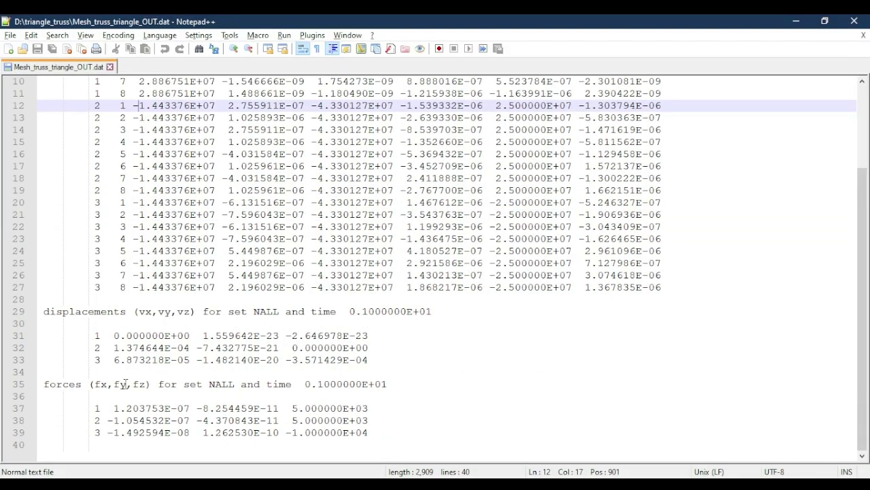